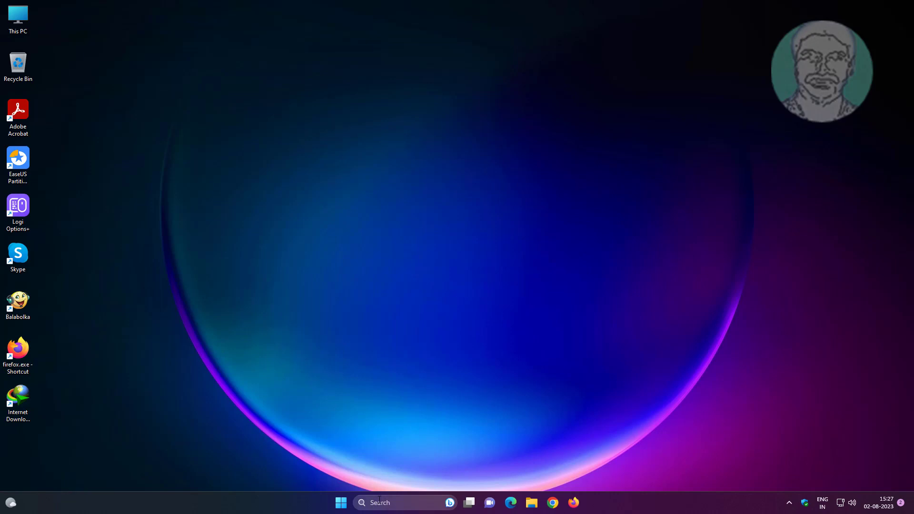
Search for the Disk Cleanup app, open it, and start the scan of drive C:.
left_click(380, 502)
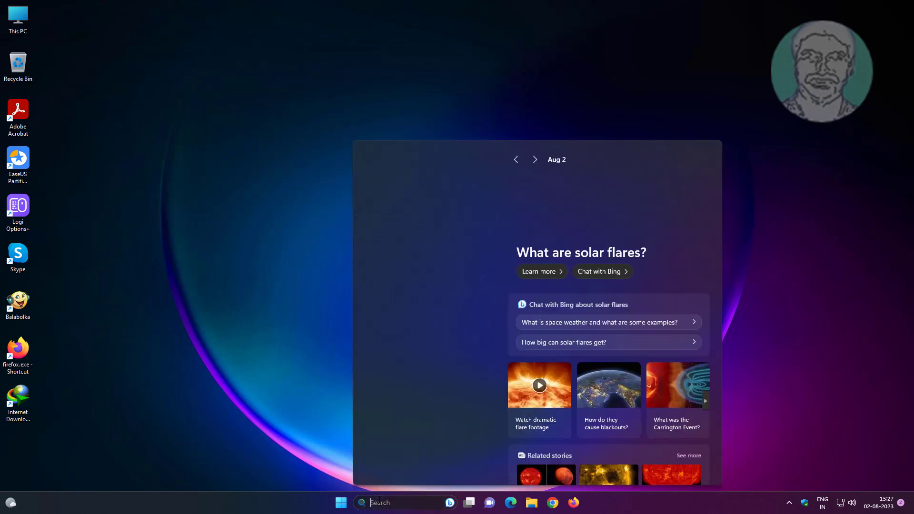
type("disc")
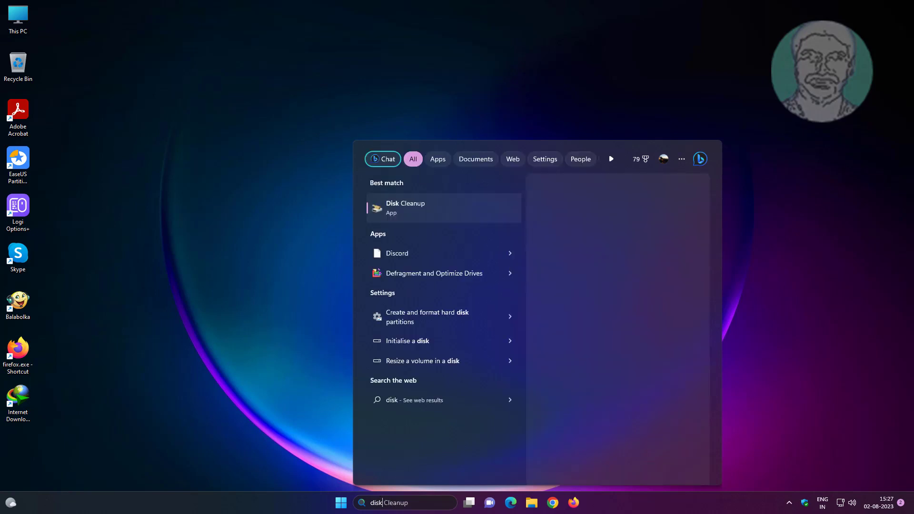
type(" clean")
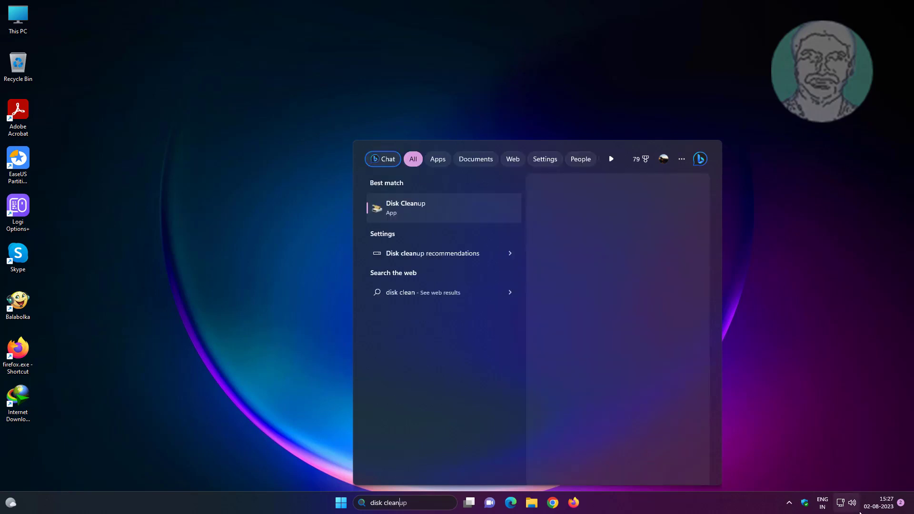
type("up")
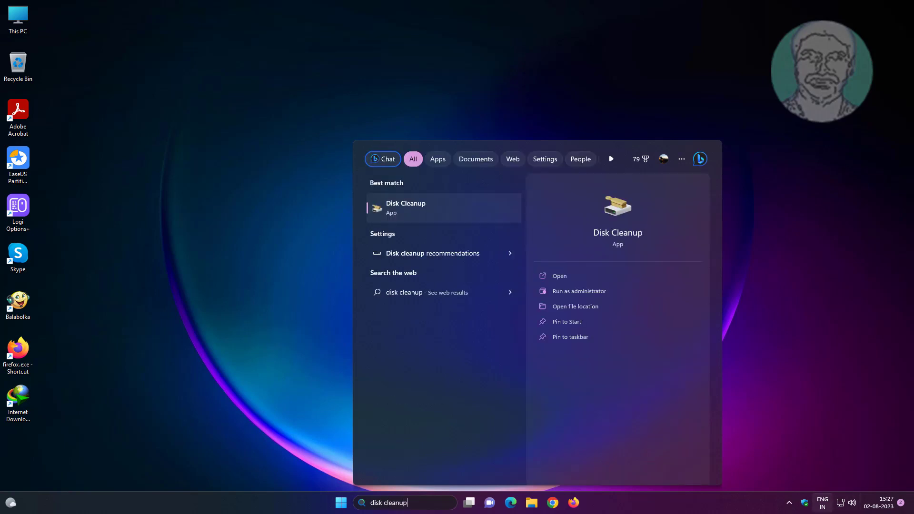
left_click(410, 208)
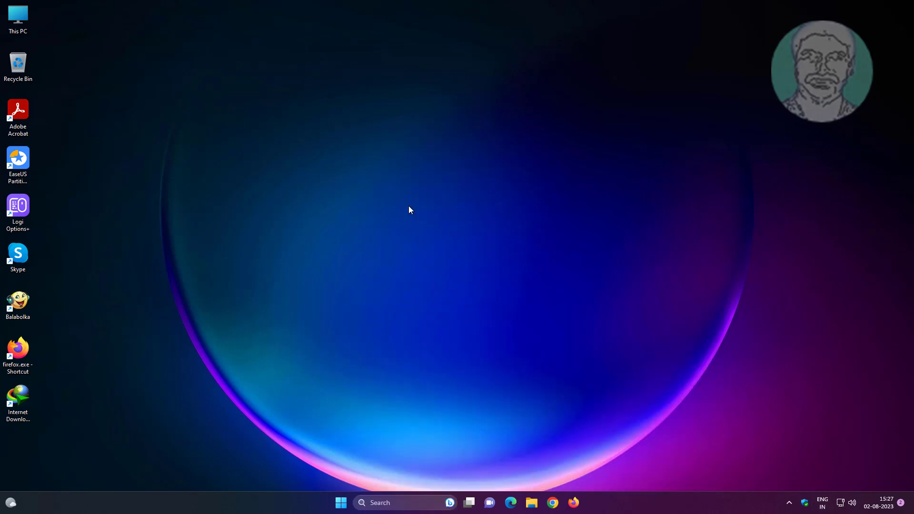
left_click(441, 270)
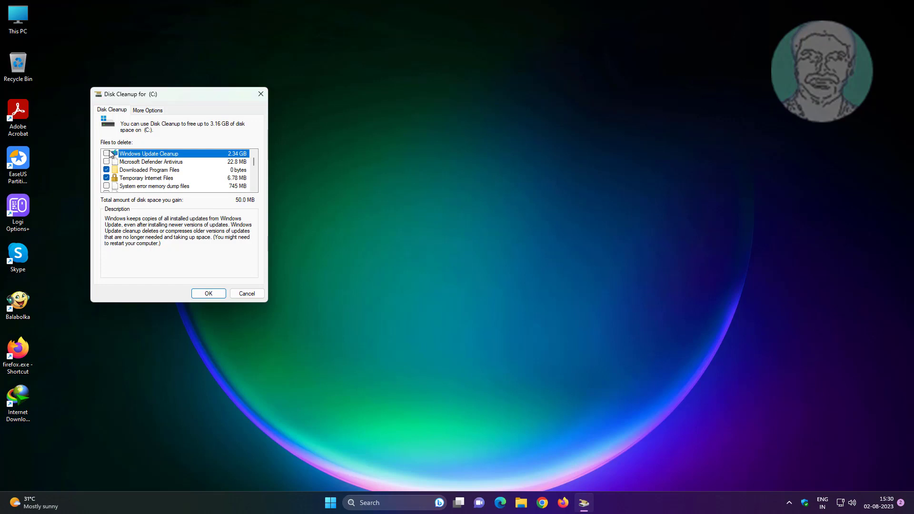
Mark Windows Update Cleanup, Microsoft Defender Antivirus, System error memory dump files, System error minidump files, Windows error reports and DirectX Shader Cache for deletion.
left_click(106, 154)
left_click(106, 162)
left_click(107, 186)
scroll(173, 181, "down", 1)
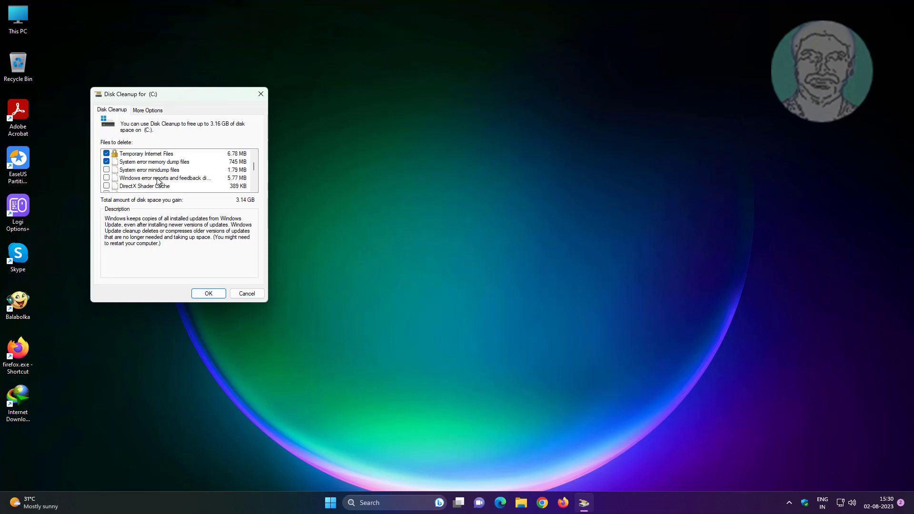
left_click(108, 170)
left_click(106, 179)
left_click(106, 186)
Also mark Delivery Optimization Files, Language Resource Files, Recycle Bin, Temporary files, Temporary Windows installation files and System recovery log files for deletion.
scroll(160, 188, "down", 1)
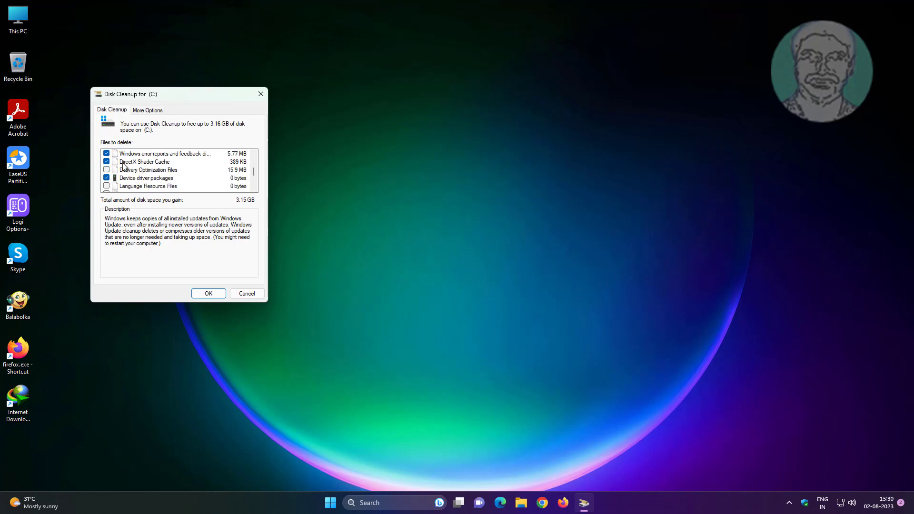
left_click(106, 170)
scroll(202, 174, "down", 1)
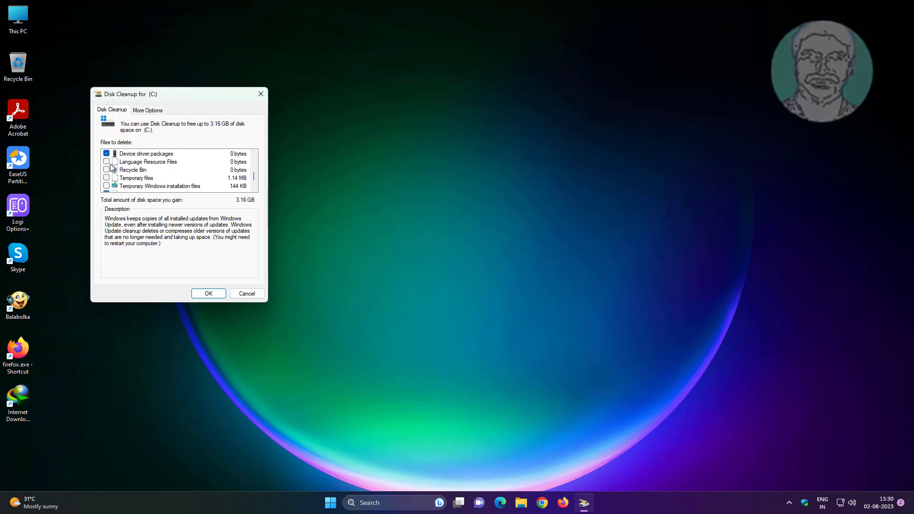
left_click(107, 162)
left_click(106, 170)
left_click(107, 178)
scroll(157, 181, "down", 1)
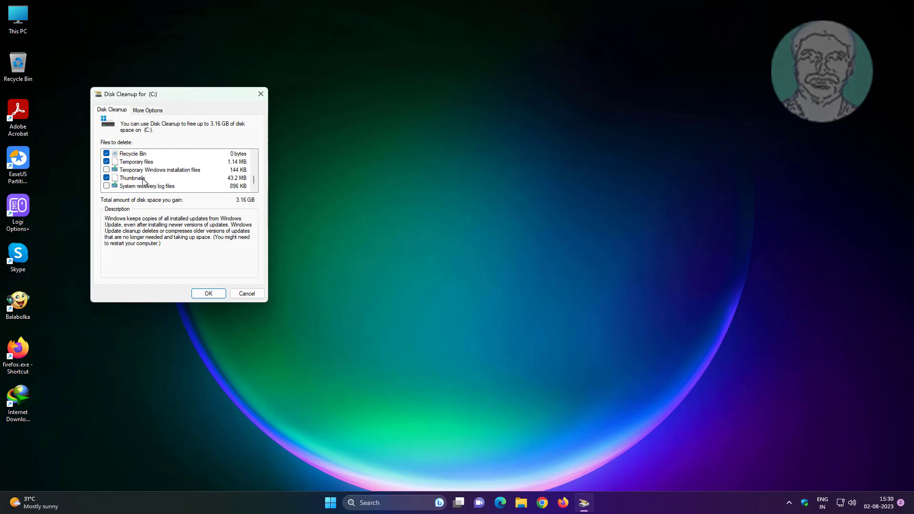
left_click(106, 170)
left_click(106, 185)
View the additional cleanup options, then return to the file list and permanently delete the marked files.
left_click(148, 114)
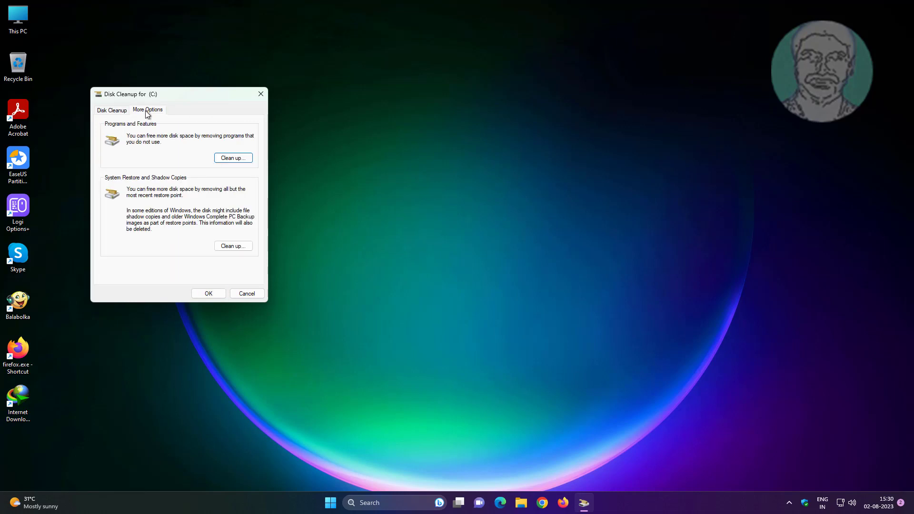
left_click(118, 114)
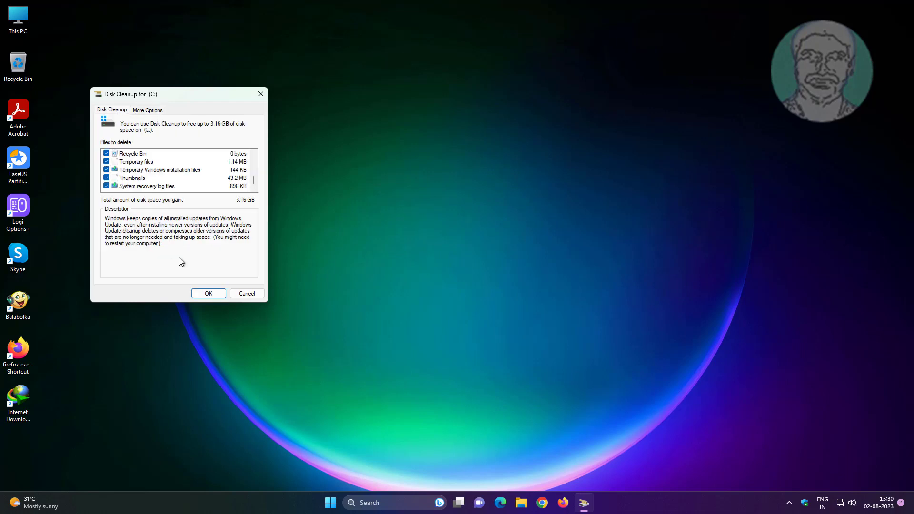
left_click(208, 294)
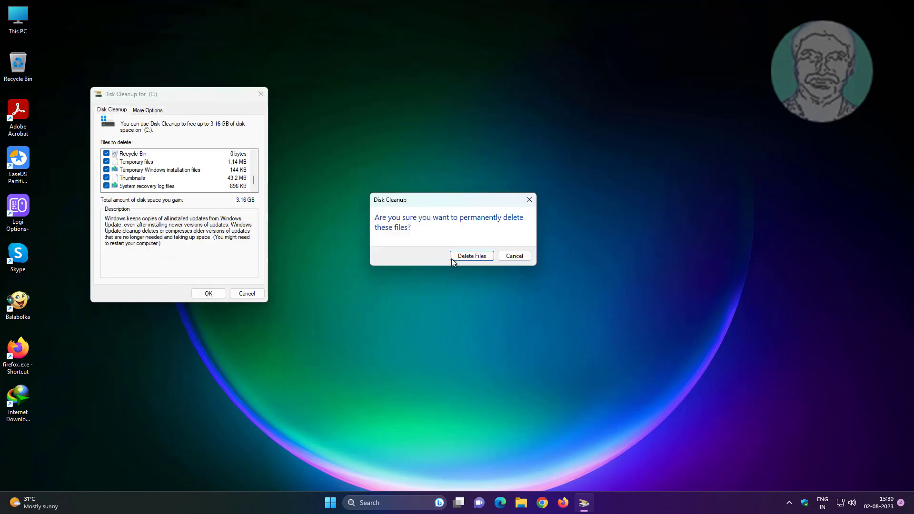
left_click(470, 257)
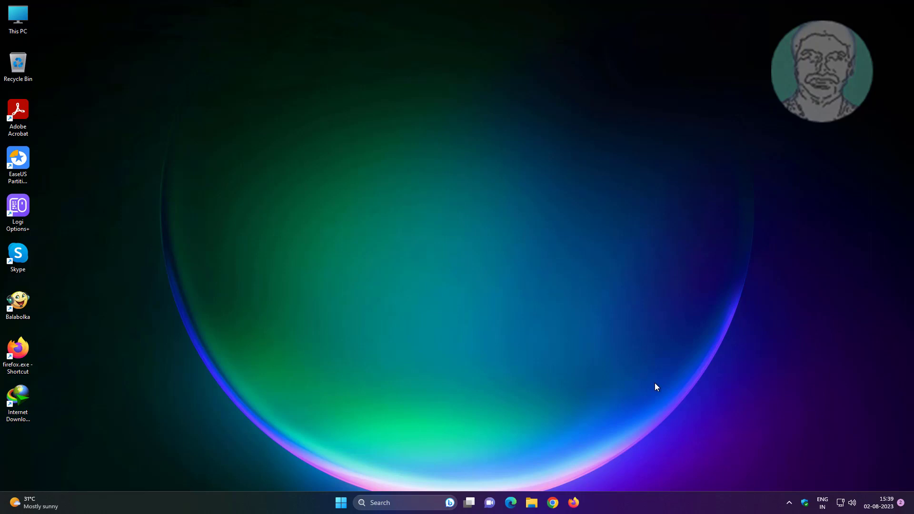
Open the user's temporary files folder with the Run command %temp%.
right_click(342, 503)
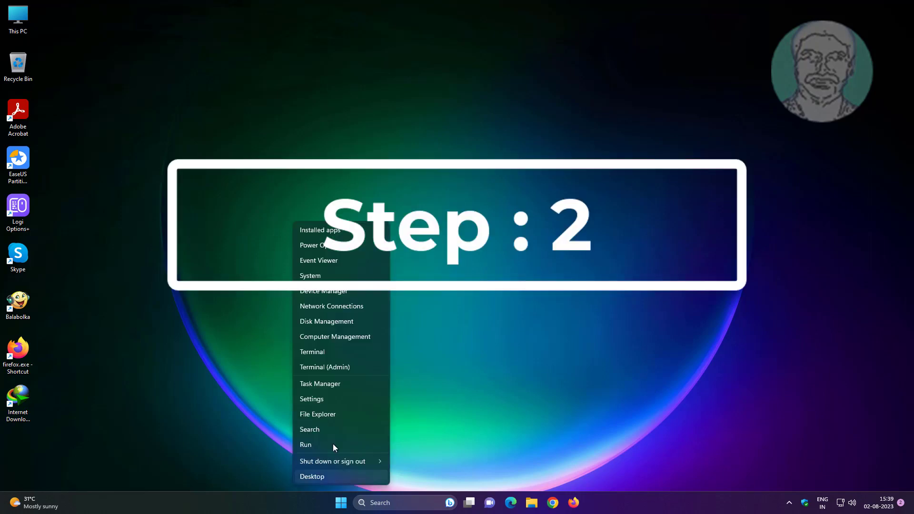
left_click(320, 444)
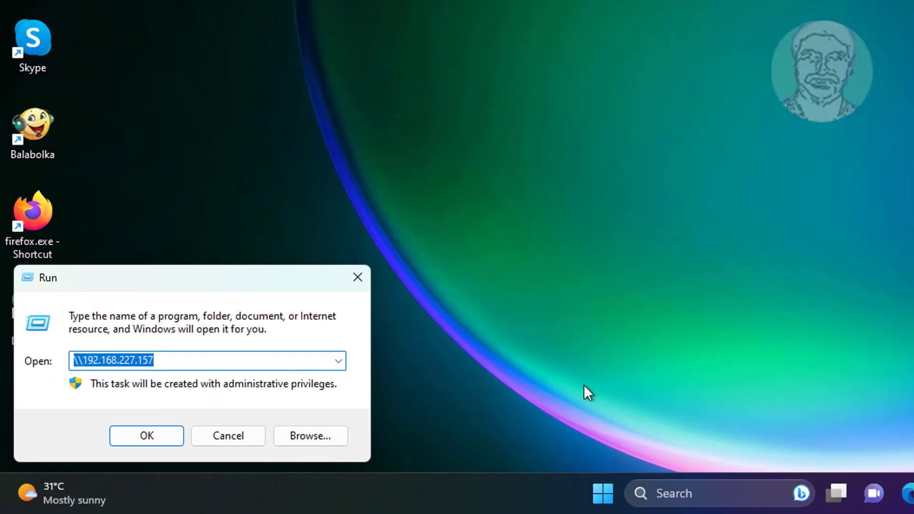
type("%")
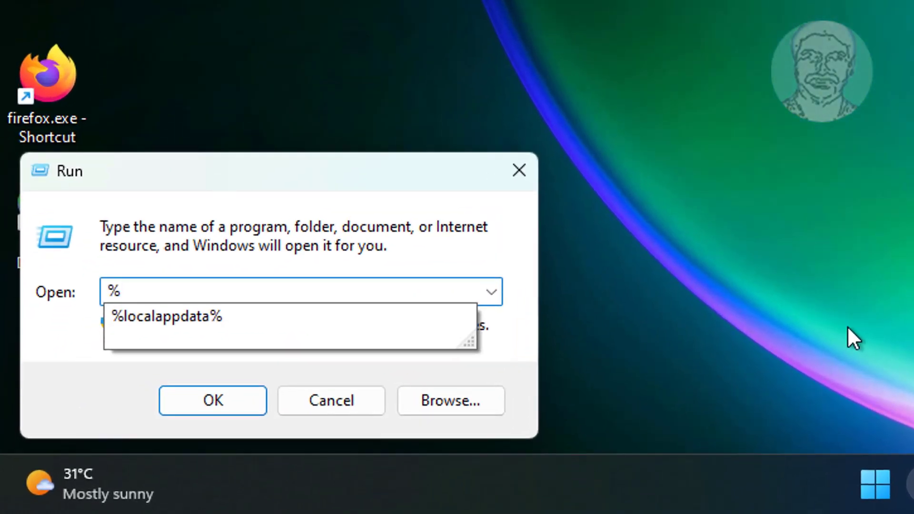
type("tem")
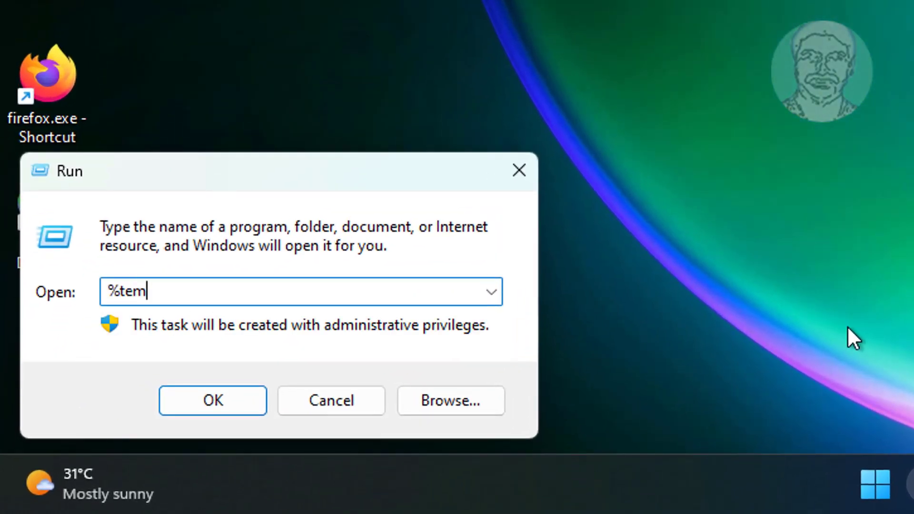
type("p%")
left_click(202, 404)
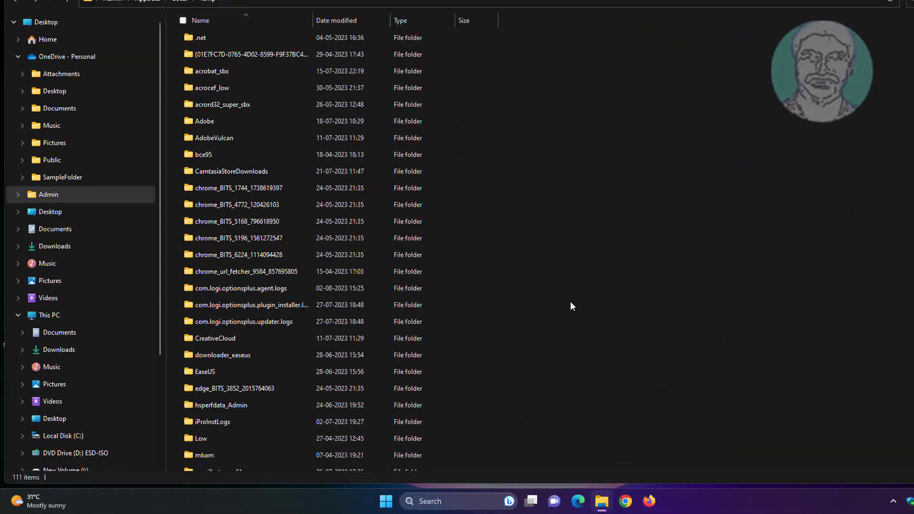
Permanently delete everything in the user's Temp folder, skipping all files in use, and close the folder window.
key("ctrl+a")
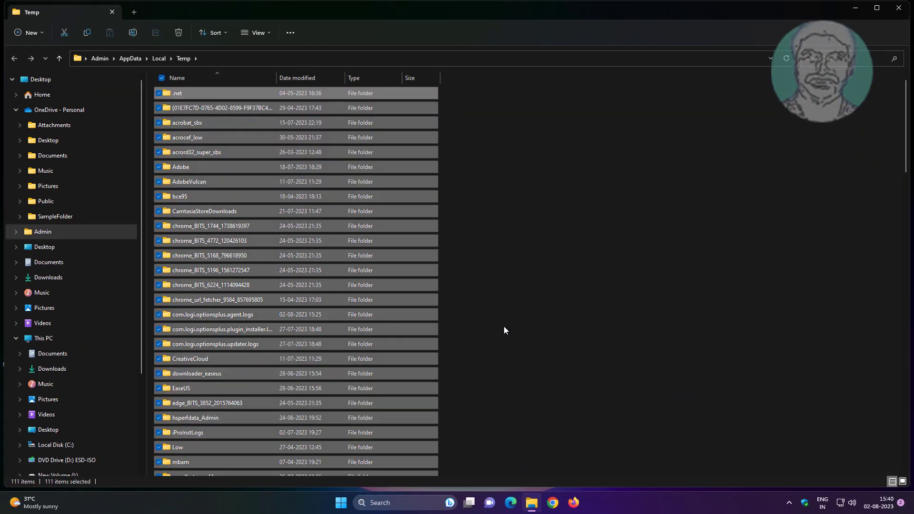
key("shift+Delete")
key("Return")
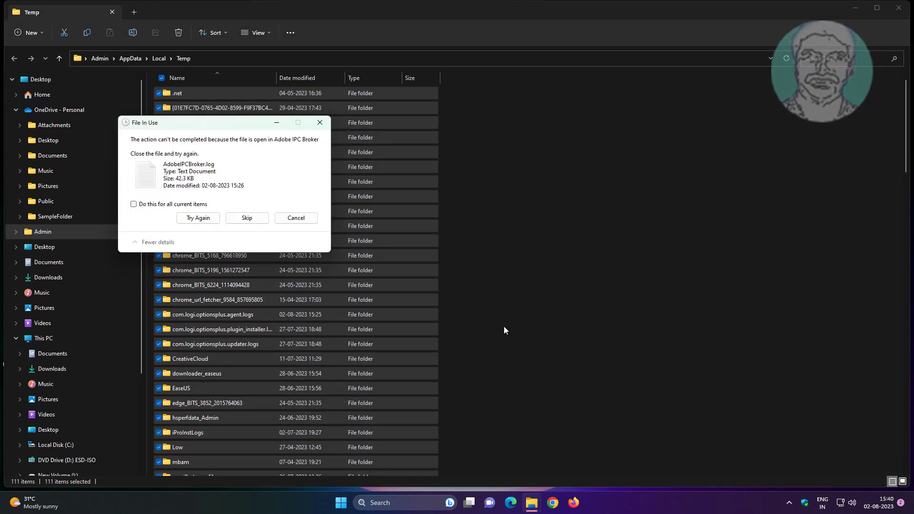
left_click(256, 220)
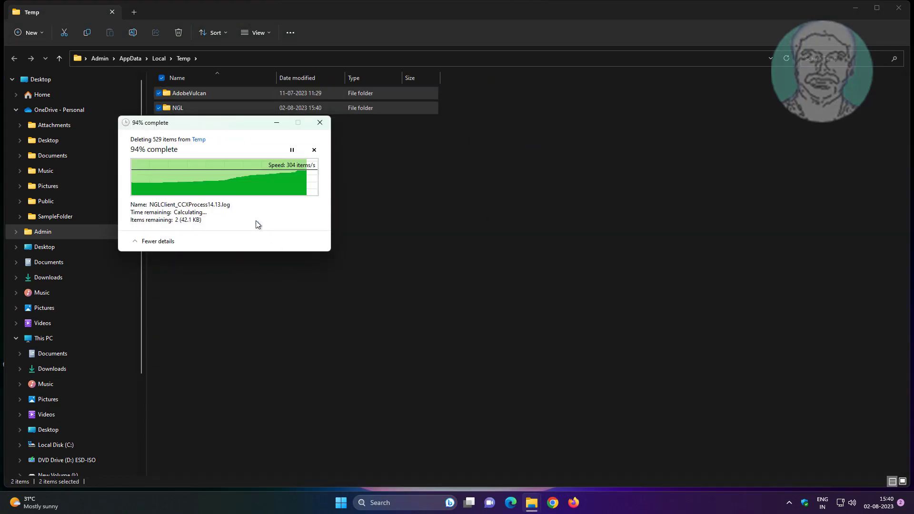
left_click(216, 212)
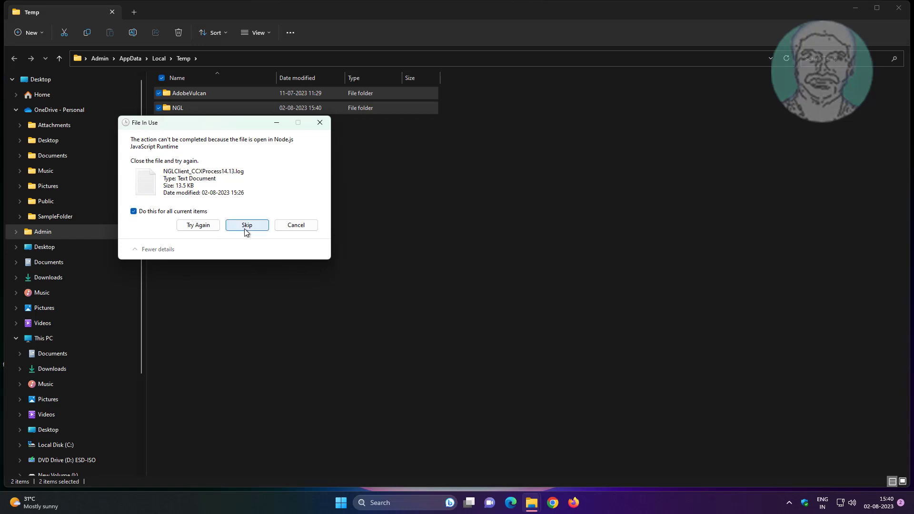
left_click(246, 227)
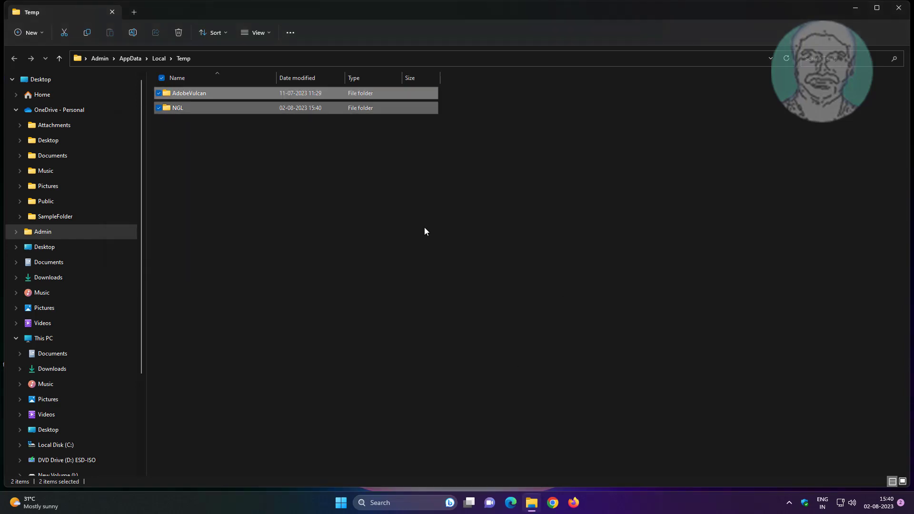
left_click(898, 8)
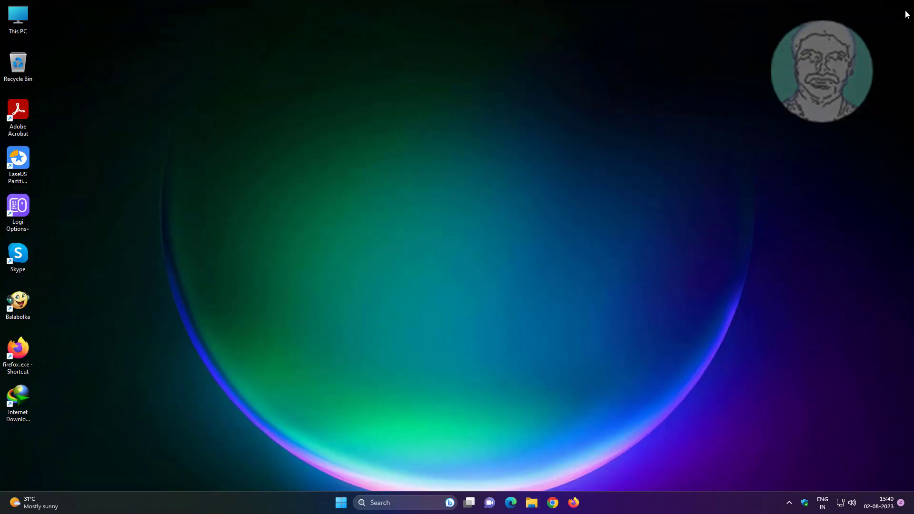
Open the Windows Temp folder with the Run command temp.
right_click(339, 501)
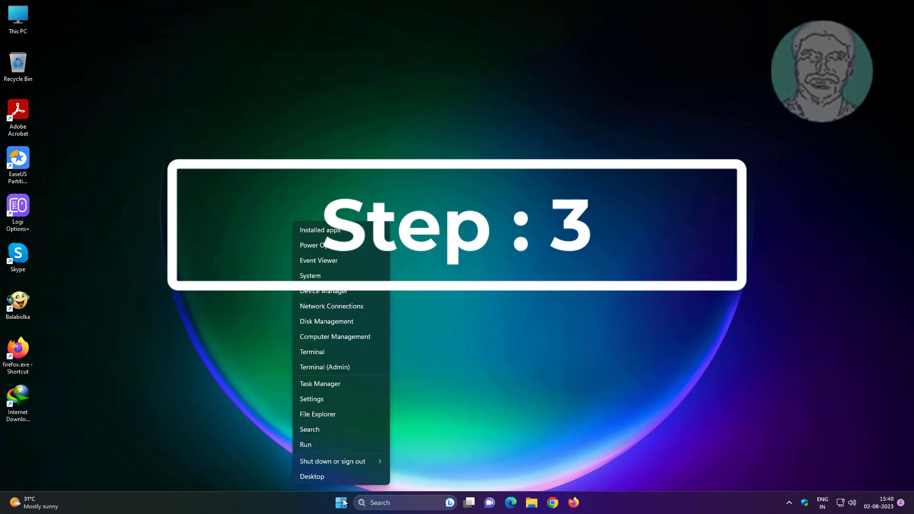
left_click(347, 448)
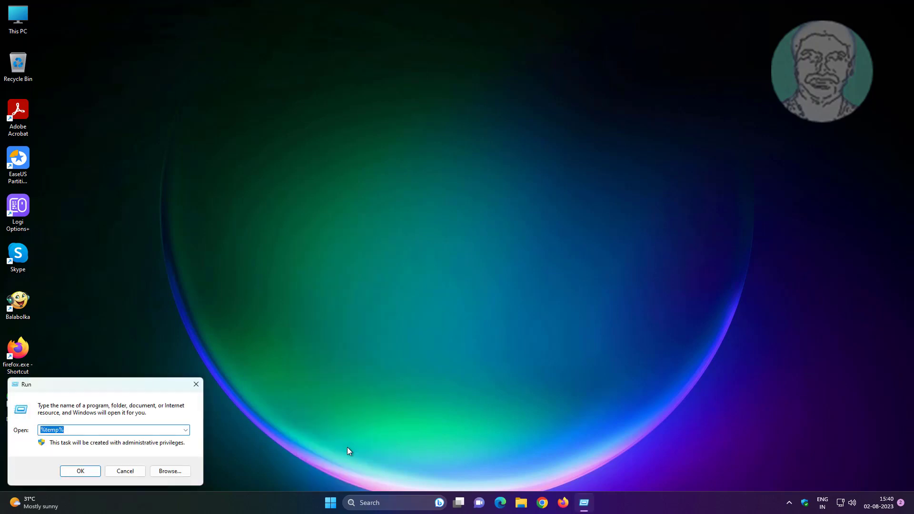
type("temp")
key("Return")
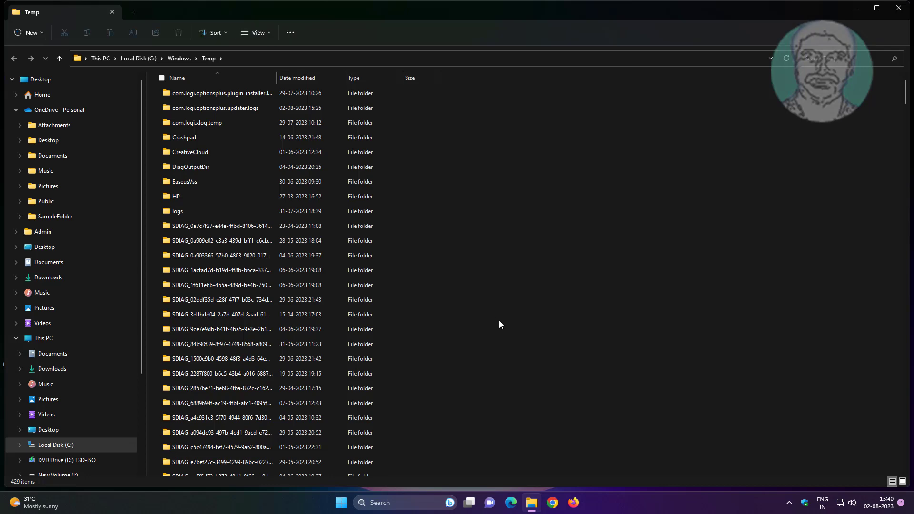
Permanently delete everything in the Windows Temp folder, skipping files in use, and close the folder window.
key("ctrl+a")
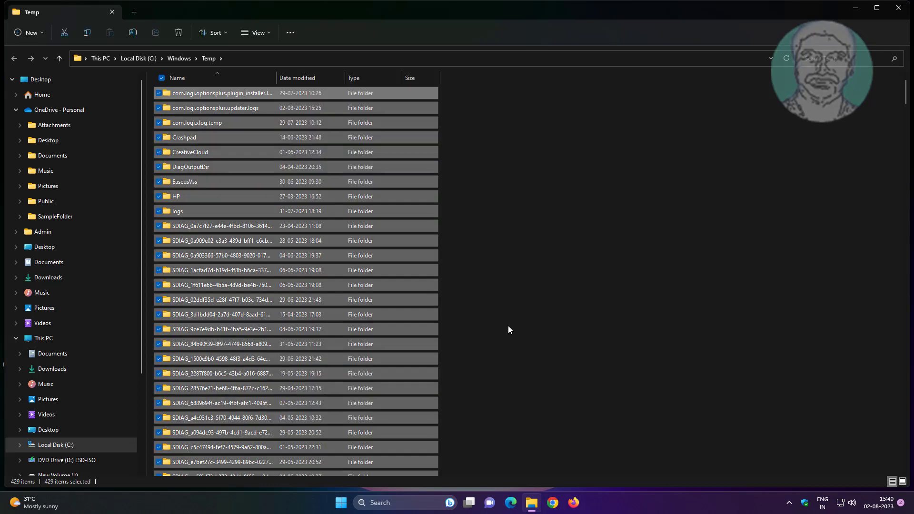
key("shift+Delete")
key("Return")
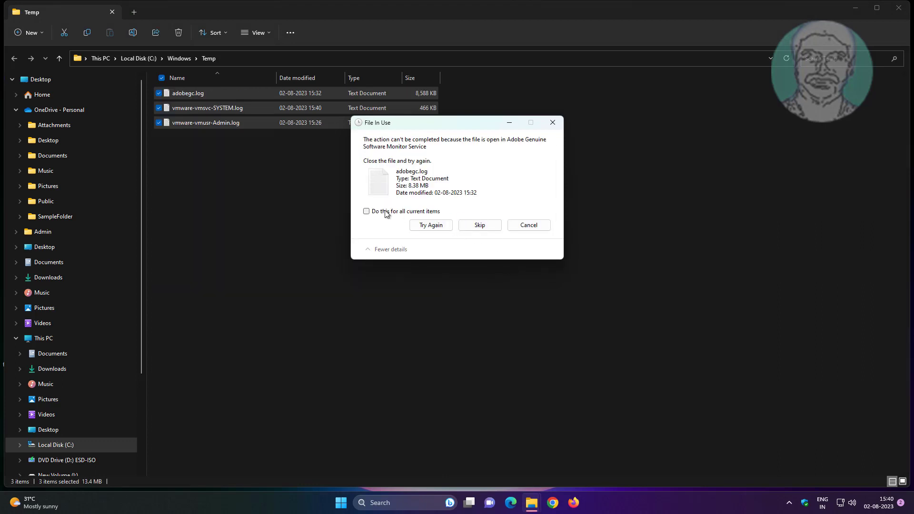
left_click(478, 225)
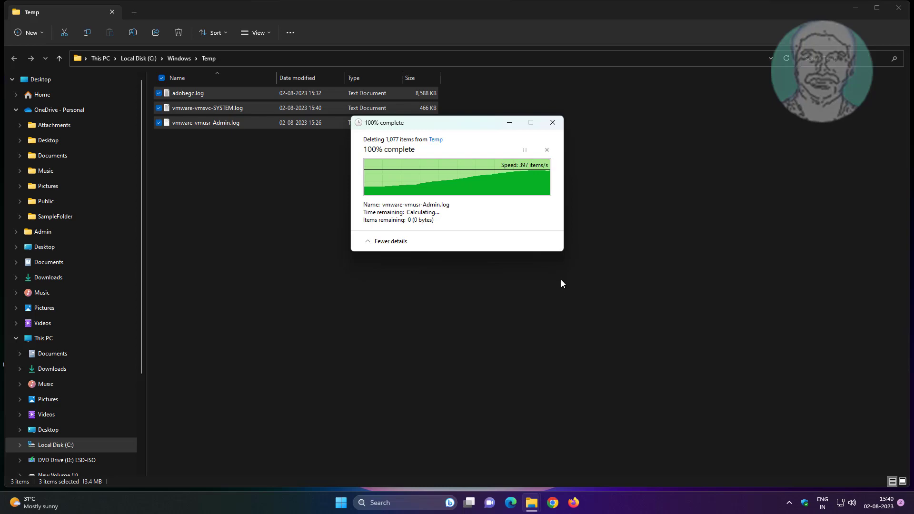
left_click(899, 8)
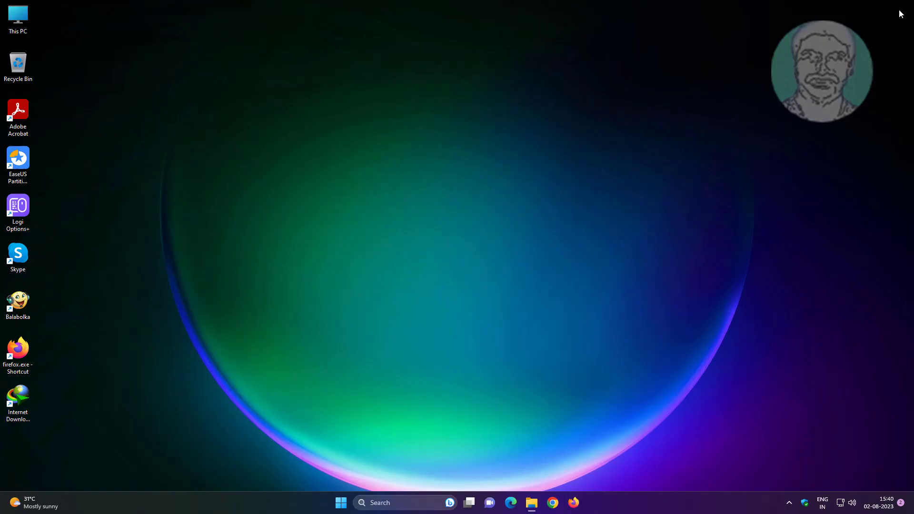
Open the Windows Prefetch folder with the Run command prefetch.
right_click(340, 504)
left_click(336, 444)
type("prefe")
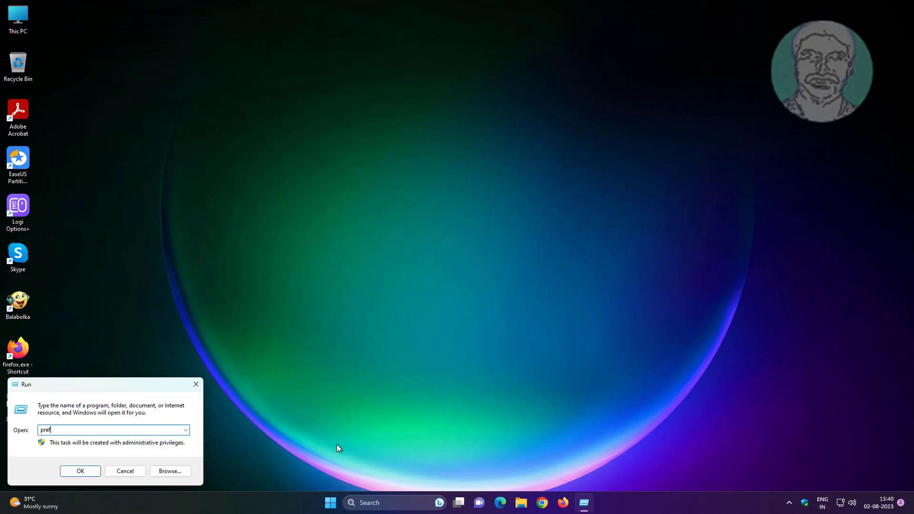
type("tch")
key("Return")
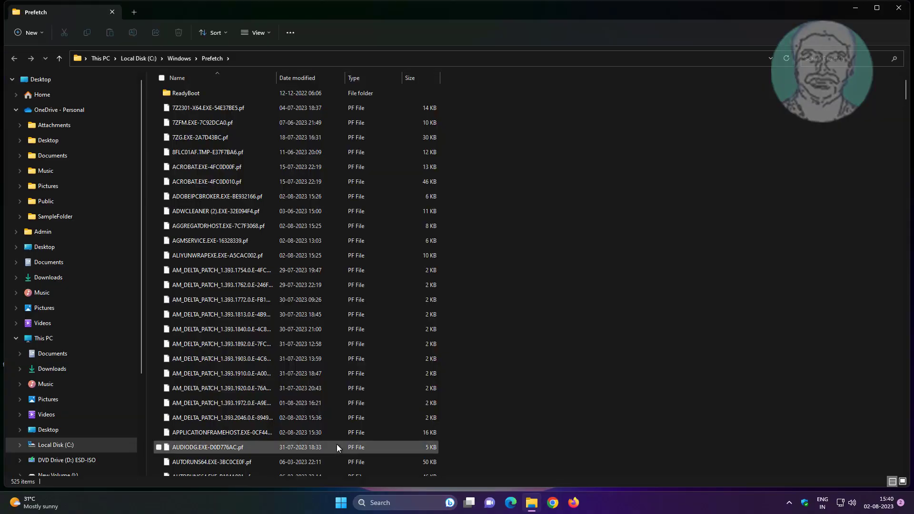
Delete everything in the Windows Prefetch folder and close the folder window.
key("ctrl+a")
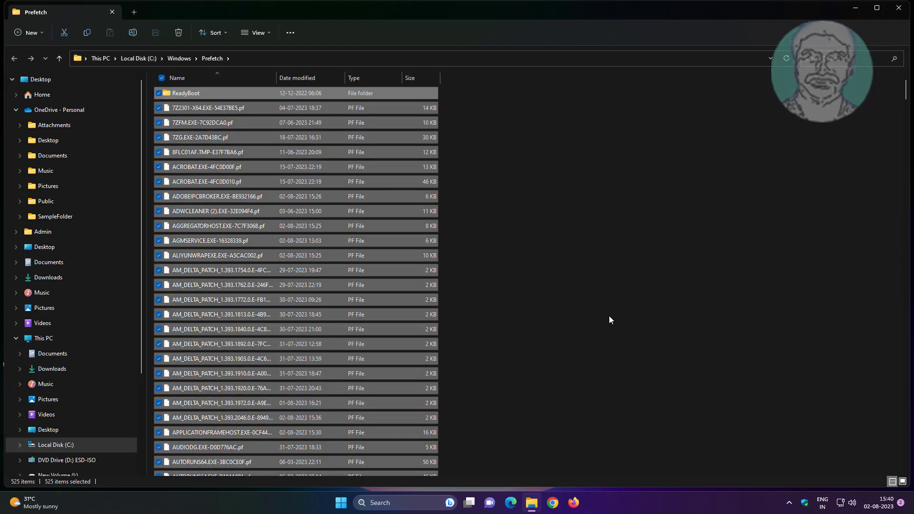
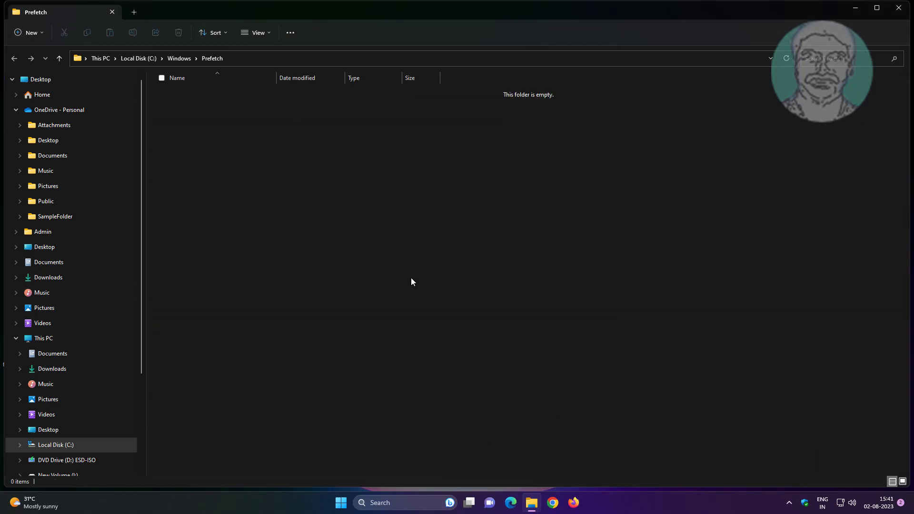
left_click(901, 10)
Launch the Malicious Software Removal Tool by searching Windows for mrt, and move its window to the middle of the desktop.
left_click(407, 505)
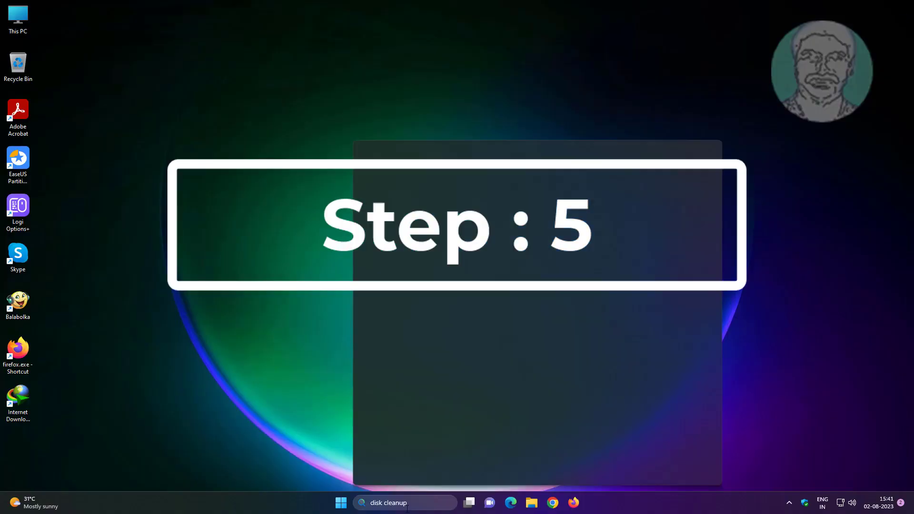
type("rt")
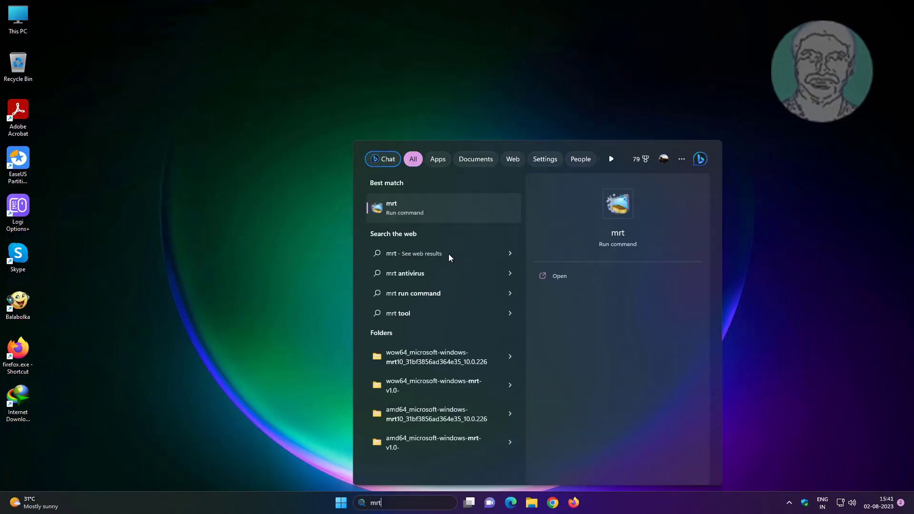
left_click(403, 209)
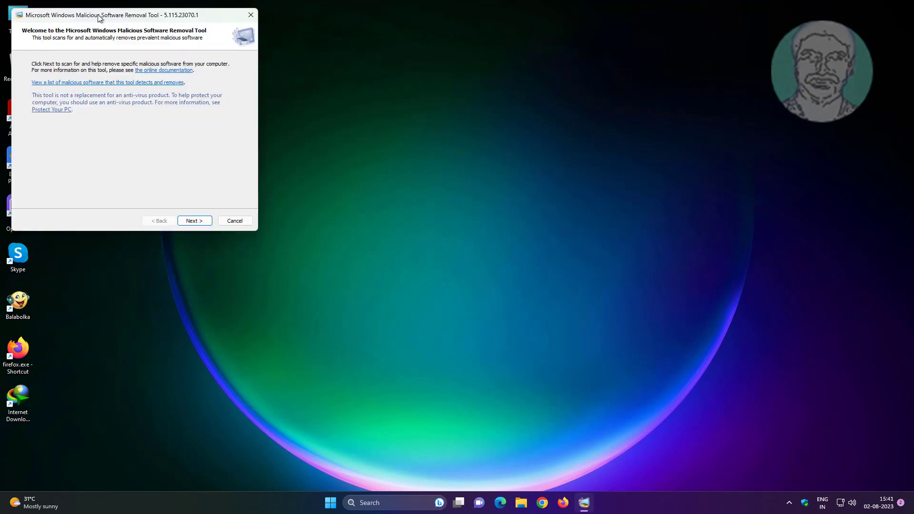
left_click_drag(106, 15, 419, 96)
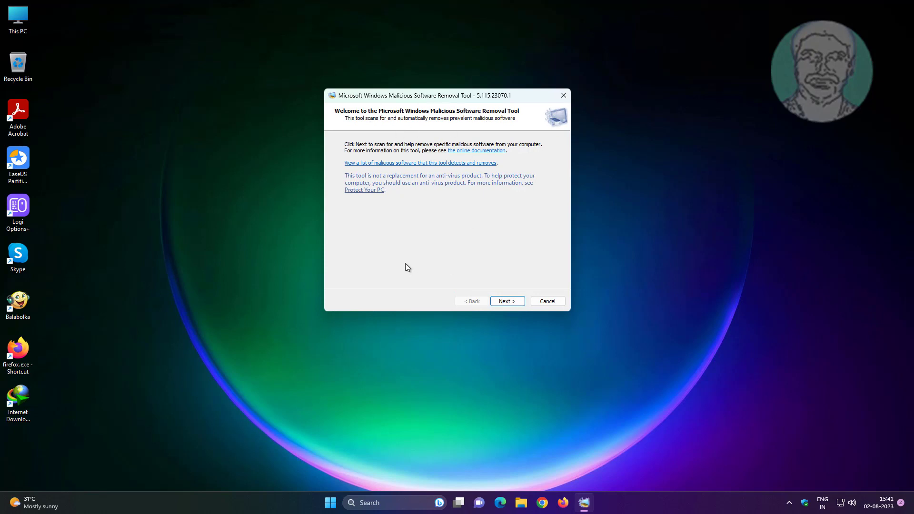
Run a full scan with the Malicious Software Removal Tool and finish the wizard once the scan is done.
left_click(507, 301)
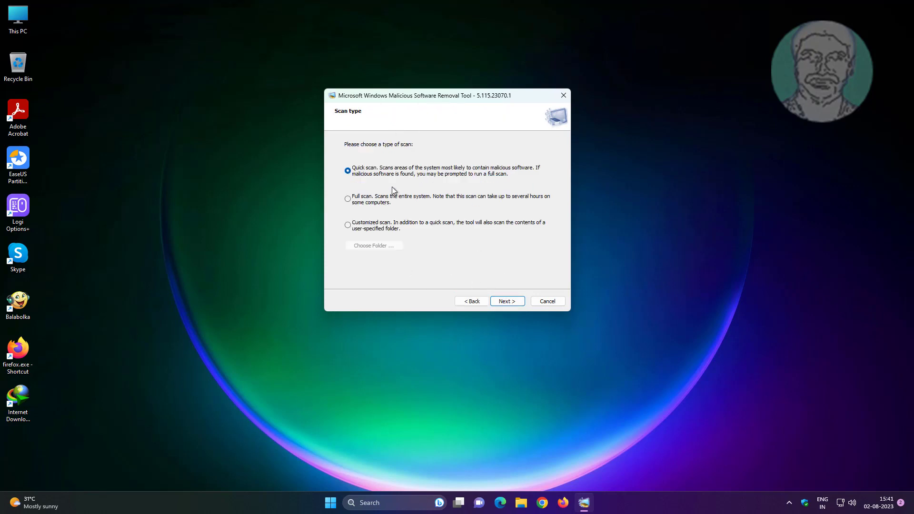
left_click(348, 199)
left_click(507, 302)
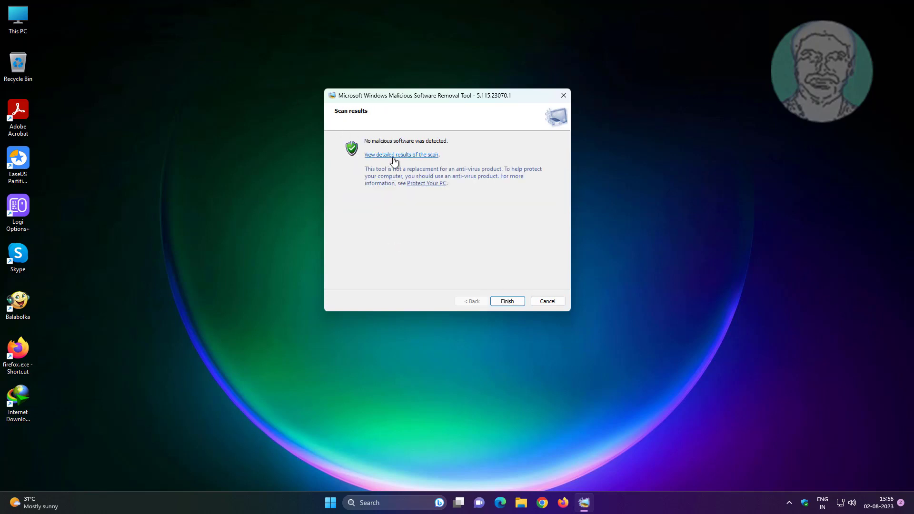
left_click(510, 302)
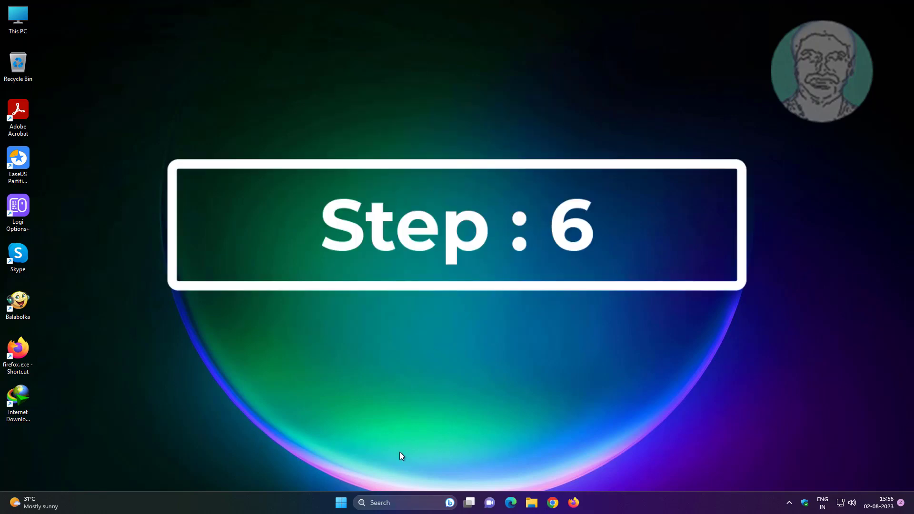
Switch to Chrome, search Google for "adware removal tool" and open the Malwarebytes AdwCleaner page.
left_click(553, 502)
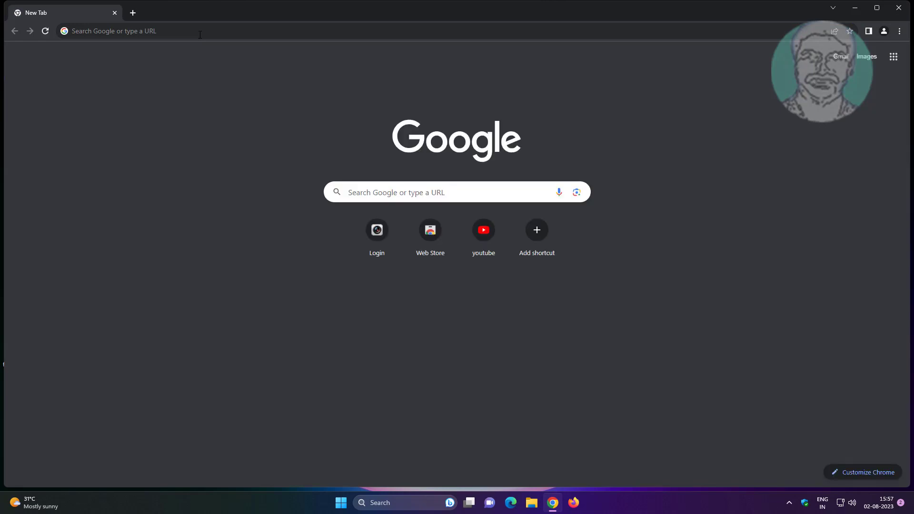
left_click(200, 34)
type("adware")
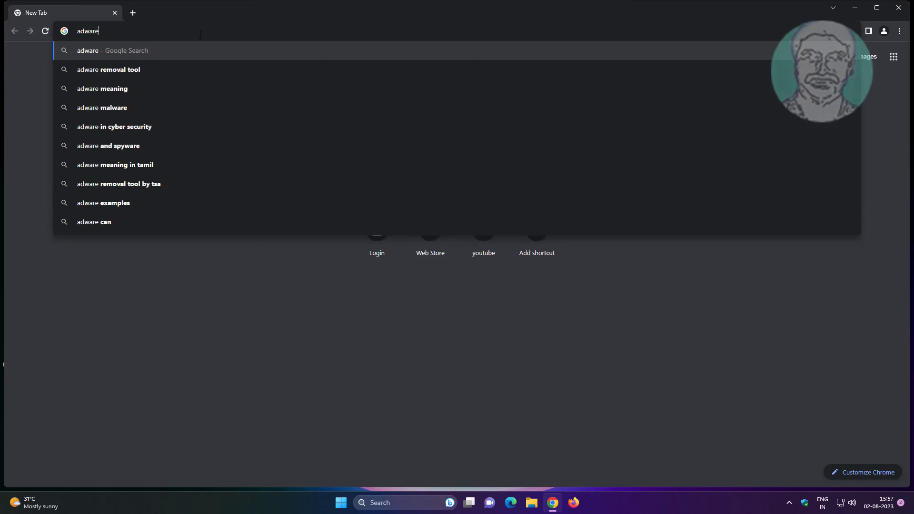
type(" removal tool")
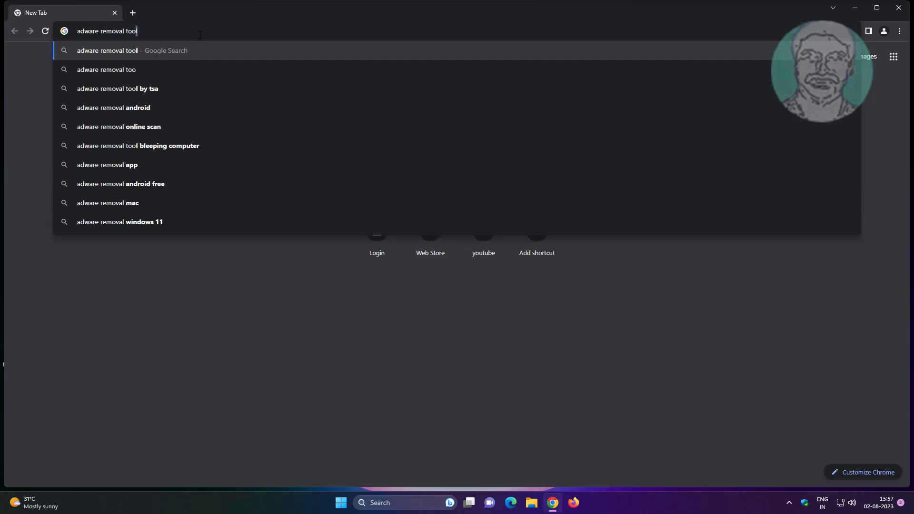
key("Return")
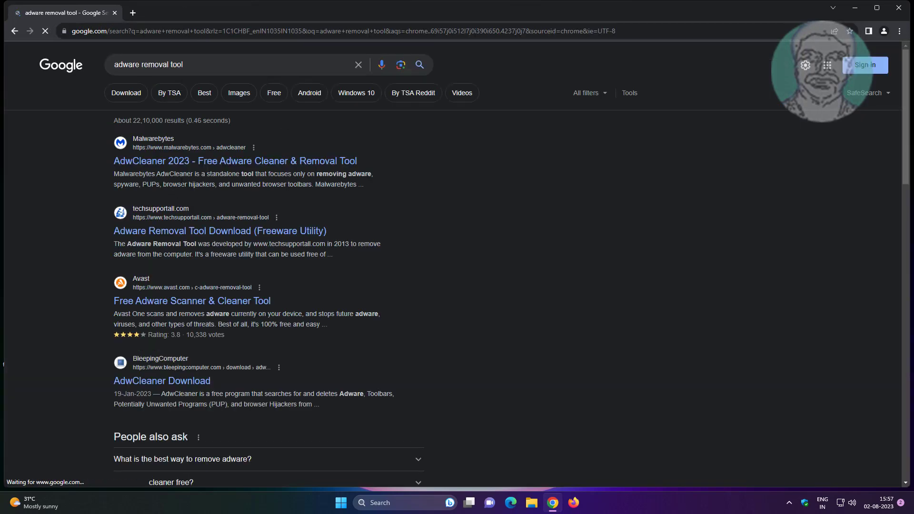
left_click(213, 166)
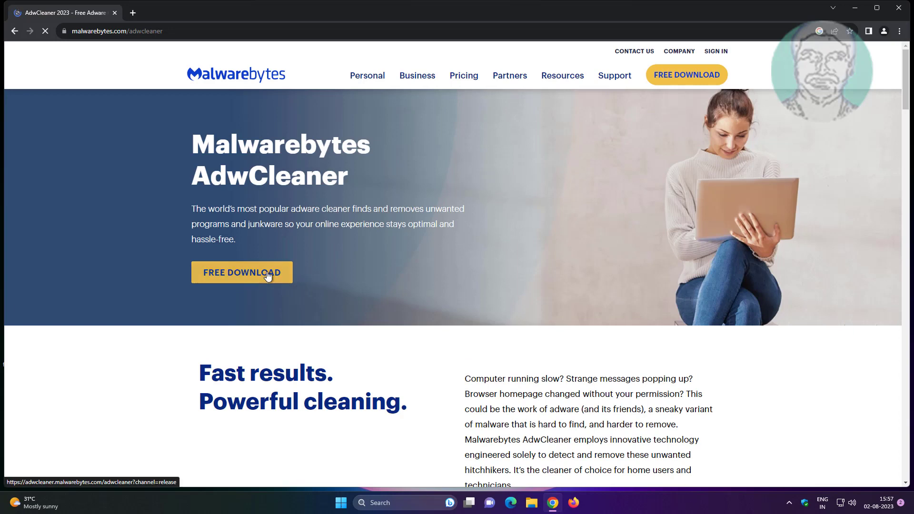
Download AdwCleaner for free, keep the blocked file adwcleaner (3).exe, launch it and minimize the browser.
left_click(268, 276)
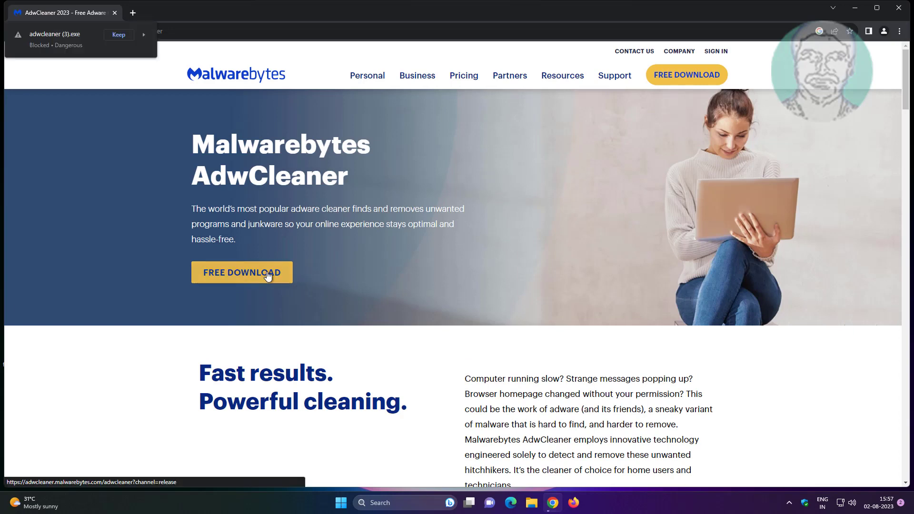
left_click(114, 32)
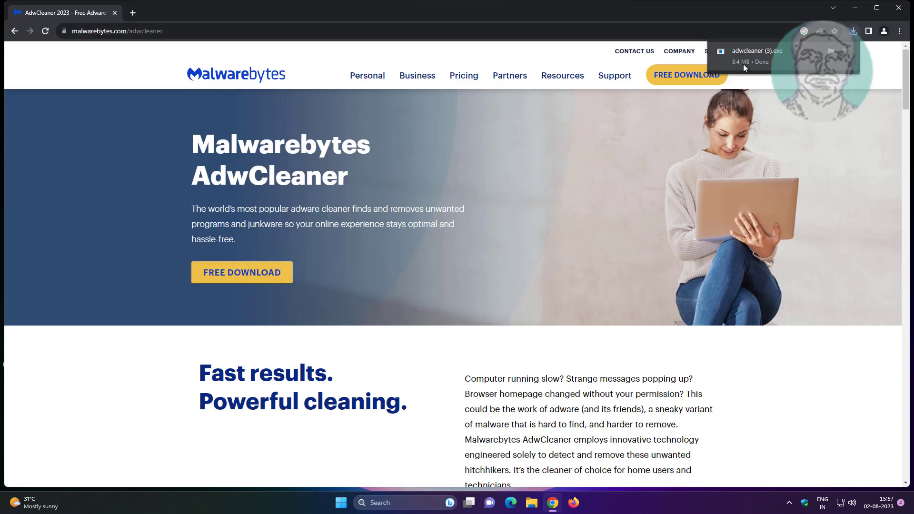
left_click(748, 61)
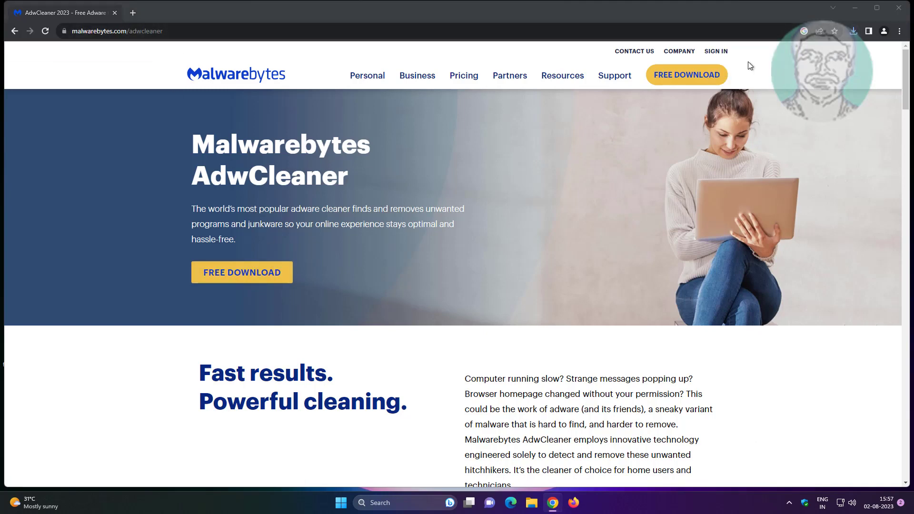
left_click(856, 7)
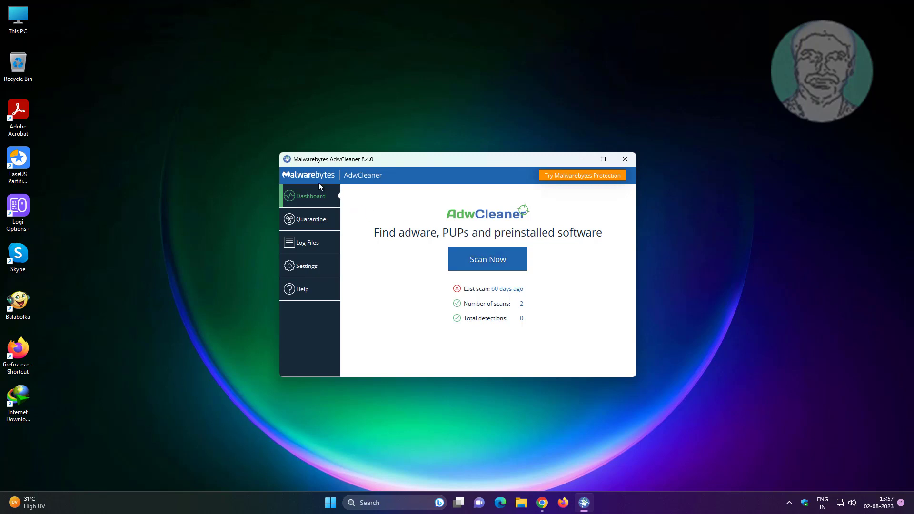
Scan the computer with AdwCleaner, skip the basic repair and close the program.
left_click(476, 262)
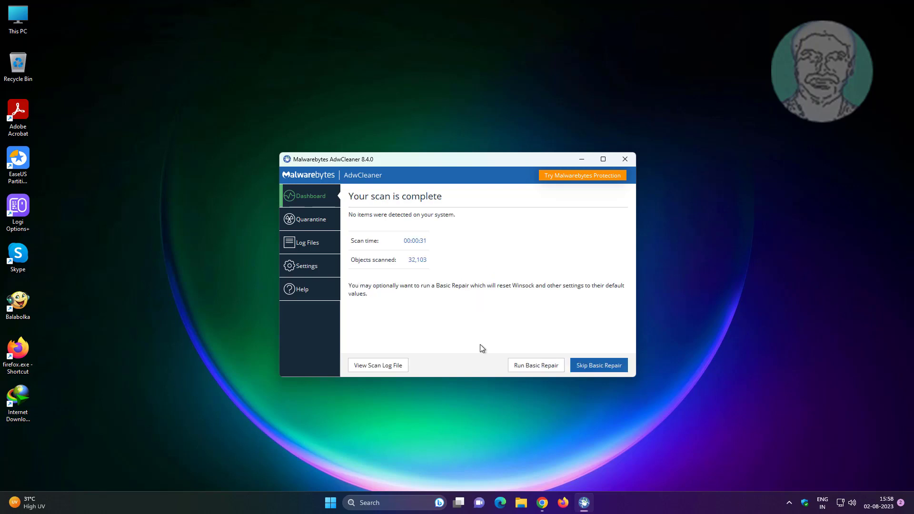
left_click(587, 366)
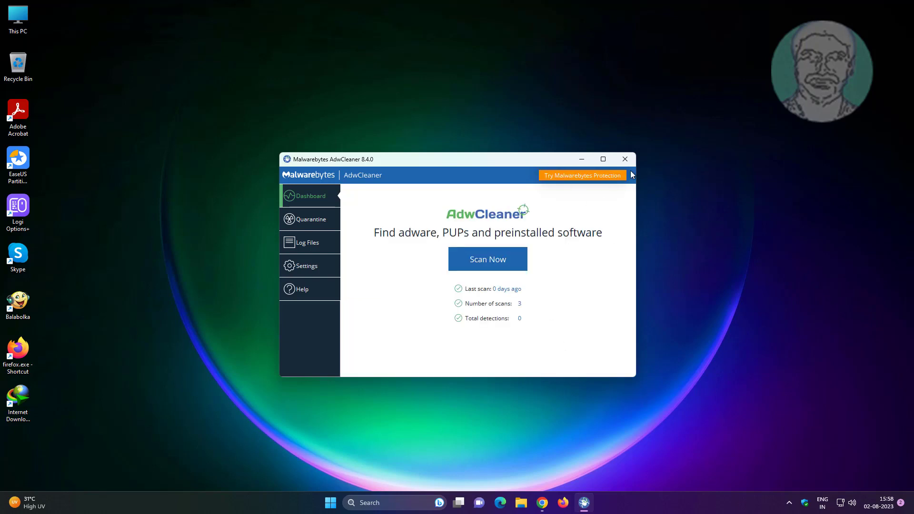
left_click(625, 159)
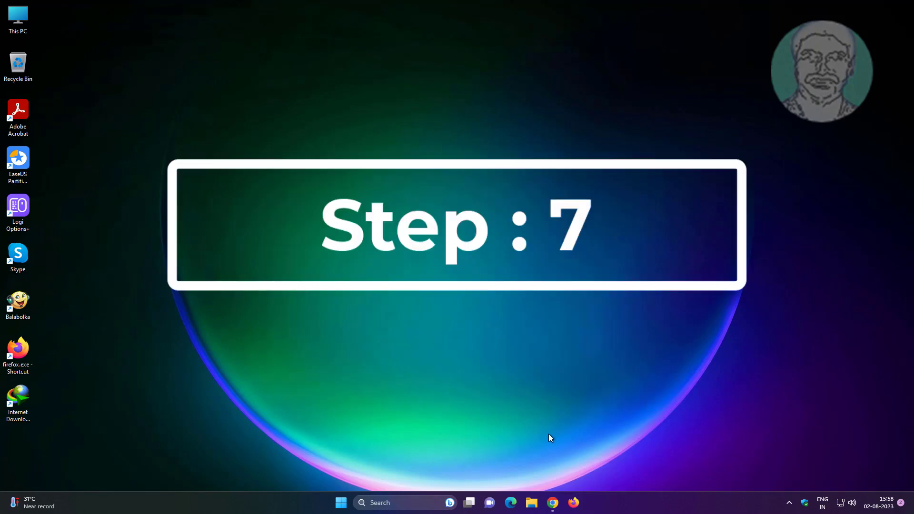
Switch back to Chrome, search for "malwarebytes" in a new tab and open the official Malwarebytes website.
left_click(552, 502)
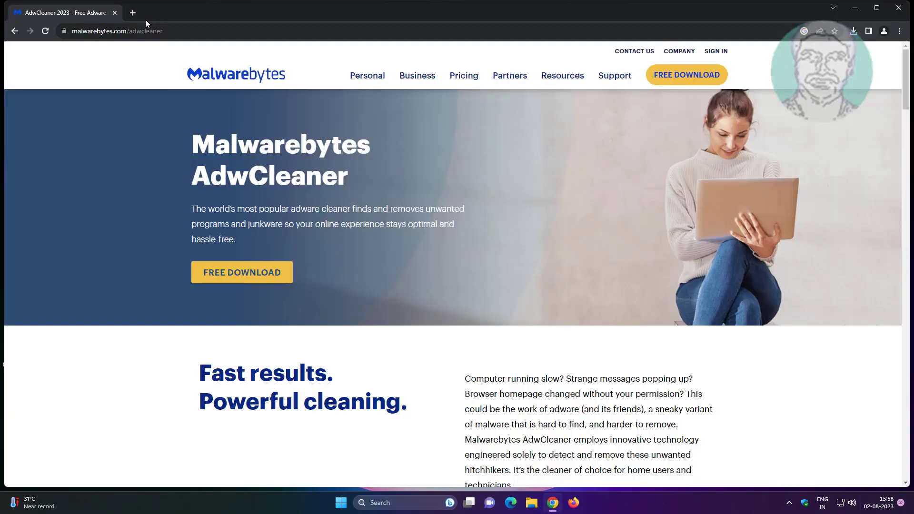
left_click(133, 18)
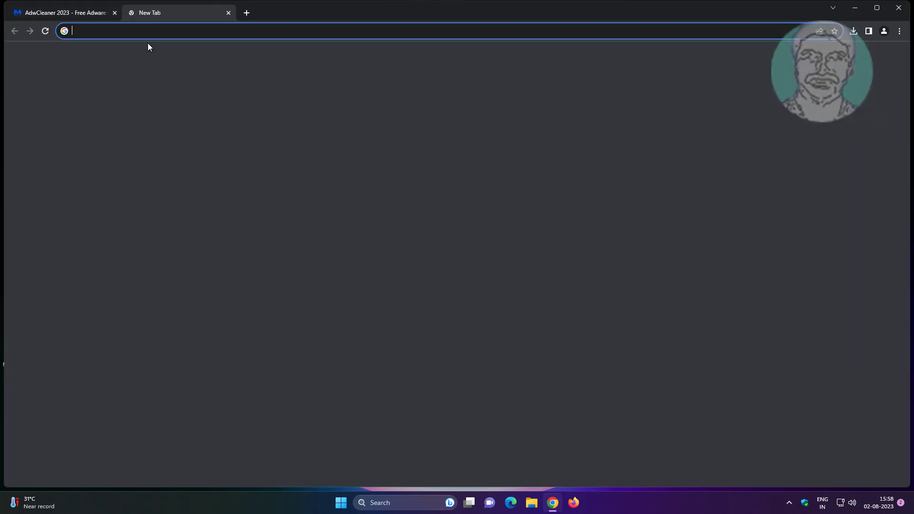
left_click(153, 35)
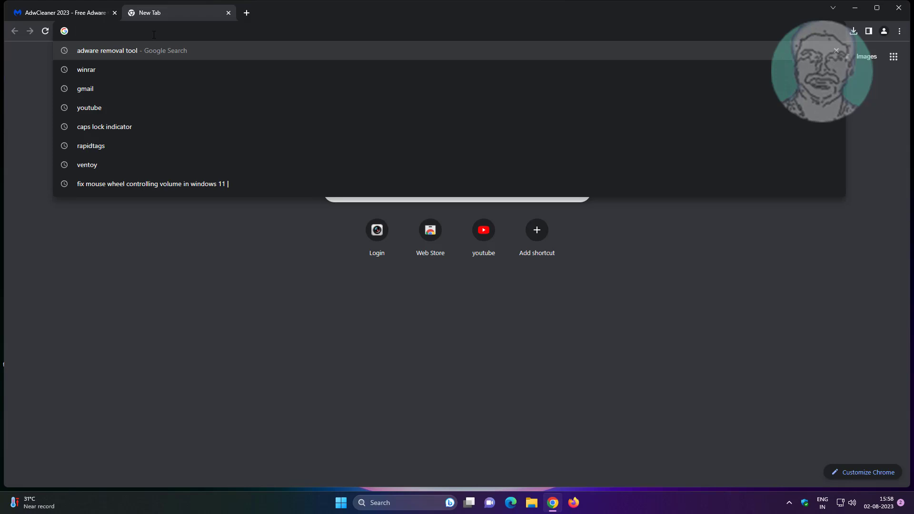
type("malware")
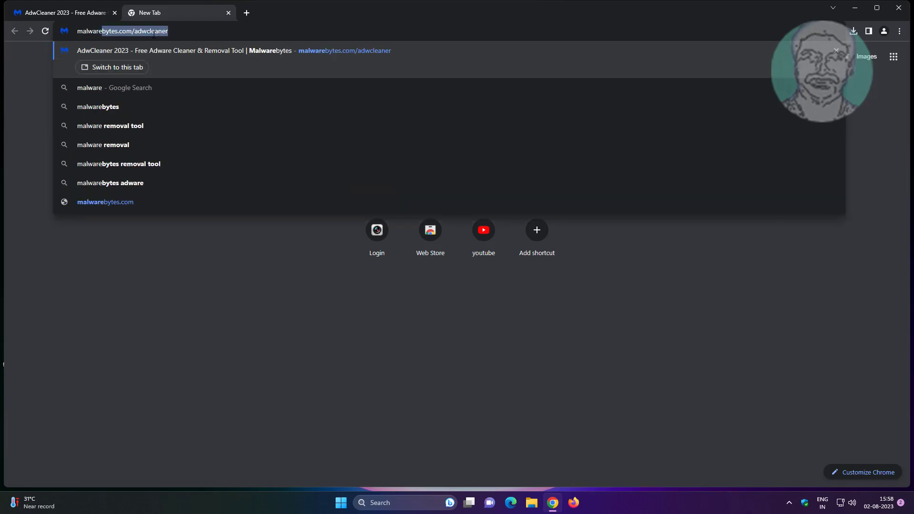
type("bytes")
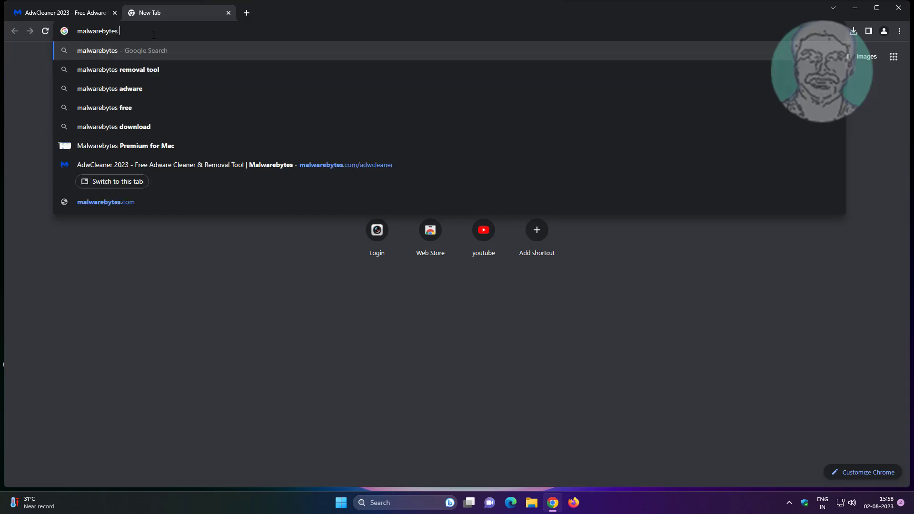
key("Return")
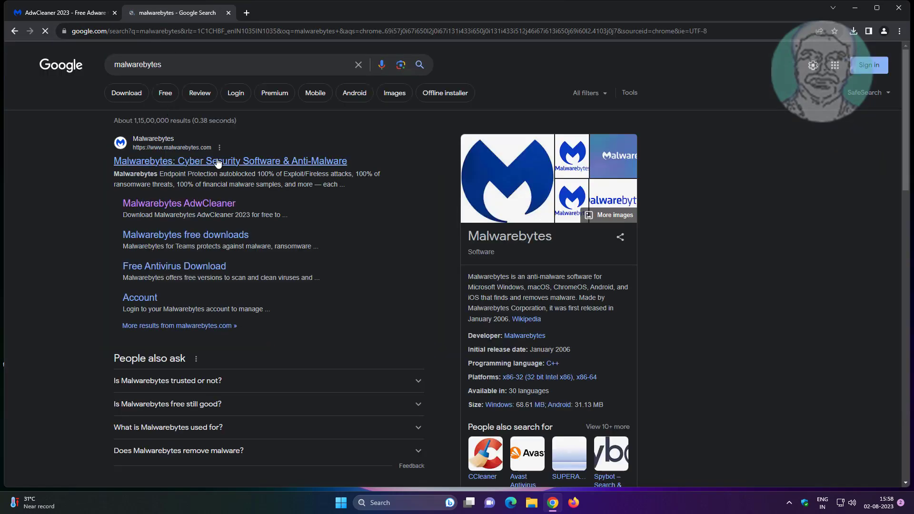
left_click(216, 165)
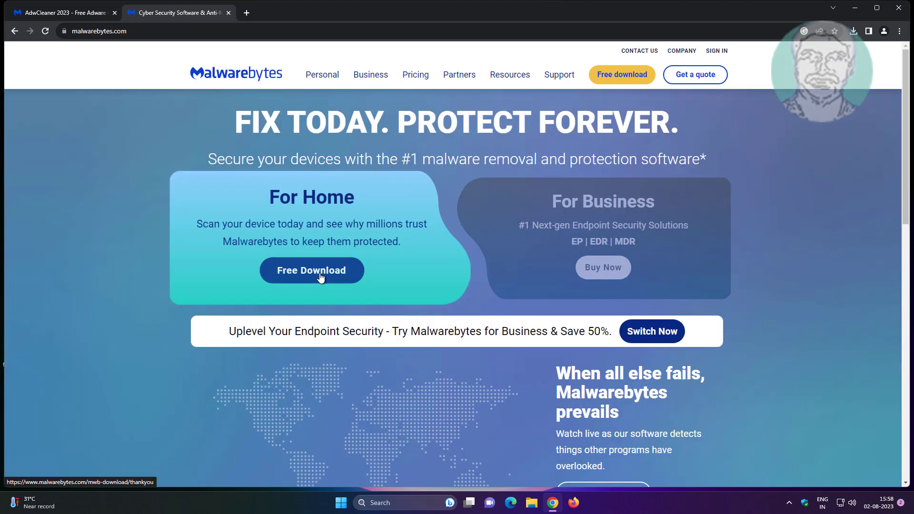
Download the free Malwarebytes version for home, keep the blocked file MBSetup.exe and run it.
left_click(320, 275)
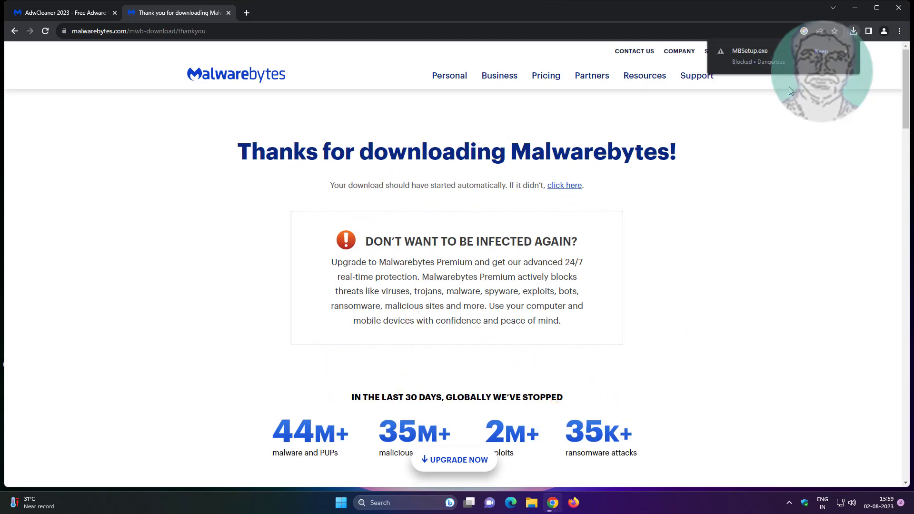
left_click(819, 52)
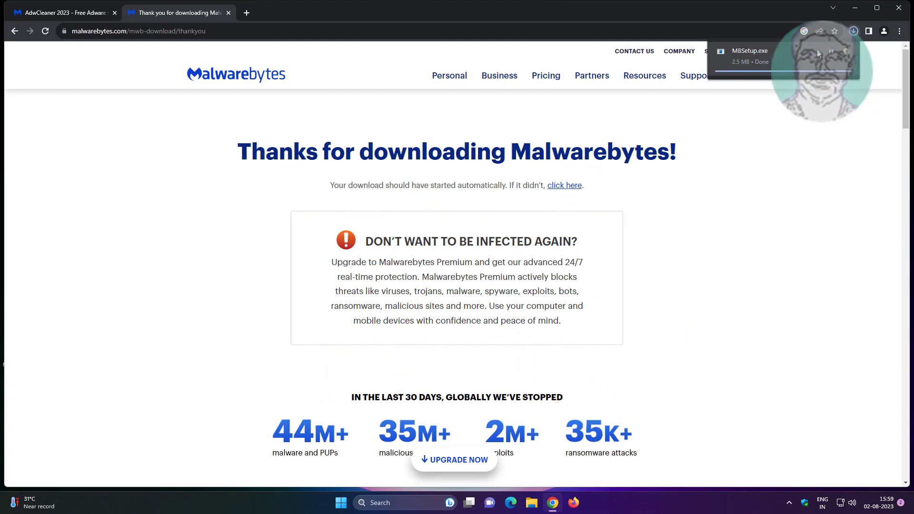
left_click(746, 50)
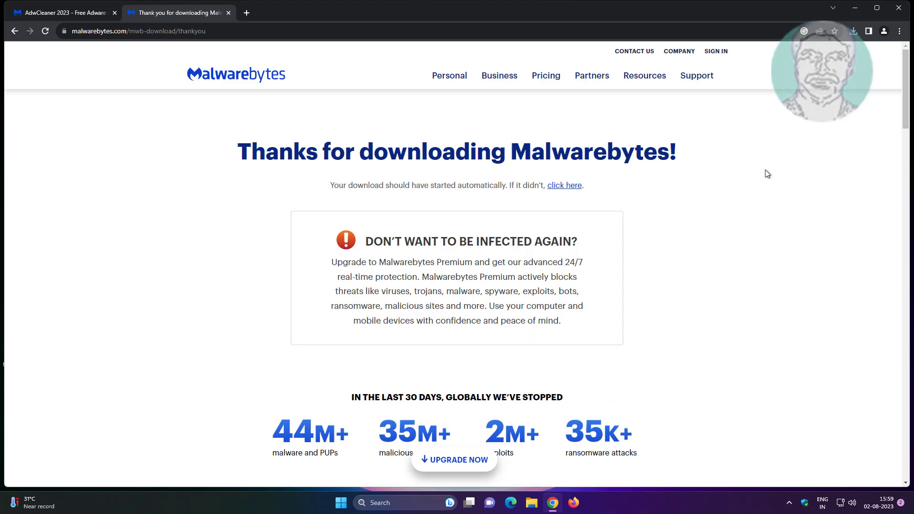
Start installing Malwarebytes with the Personal protection type, skip Browser Guard and minimize the browser.
left_click(467, 290)
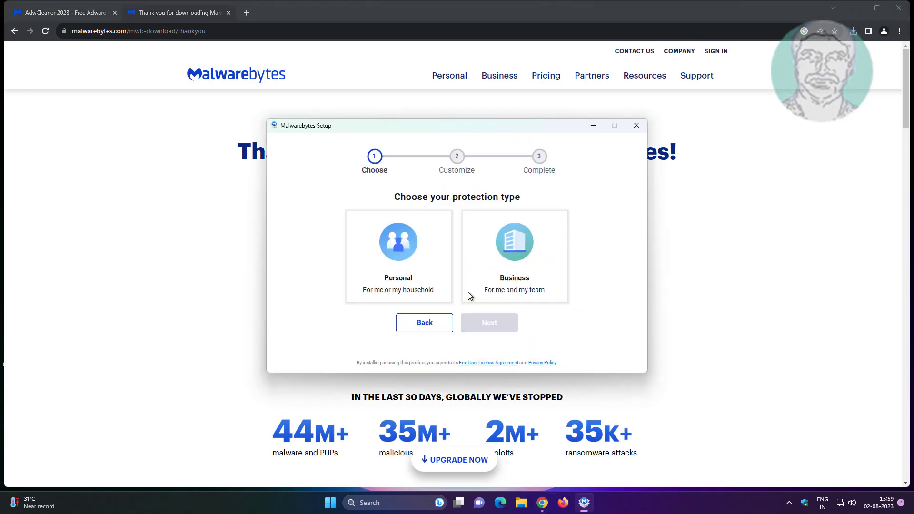
left_click(404, 253)
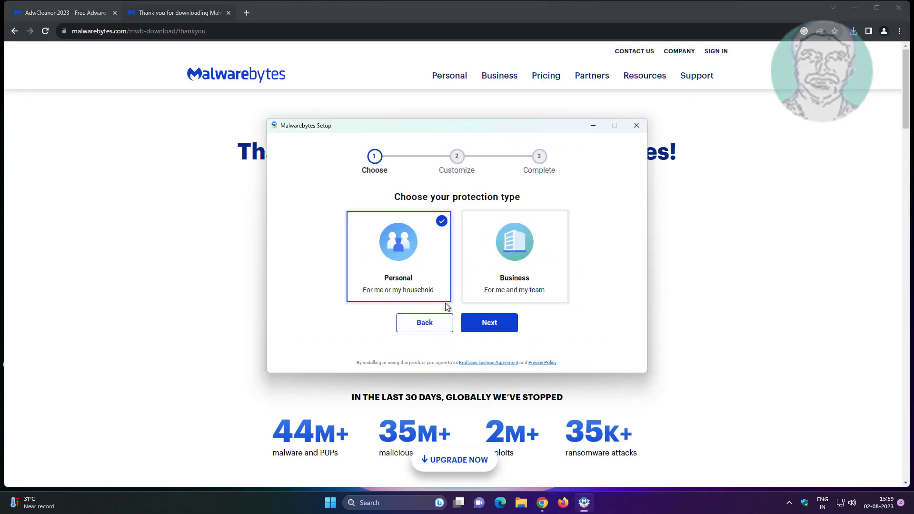
left_click(485, 322)
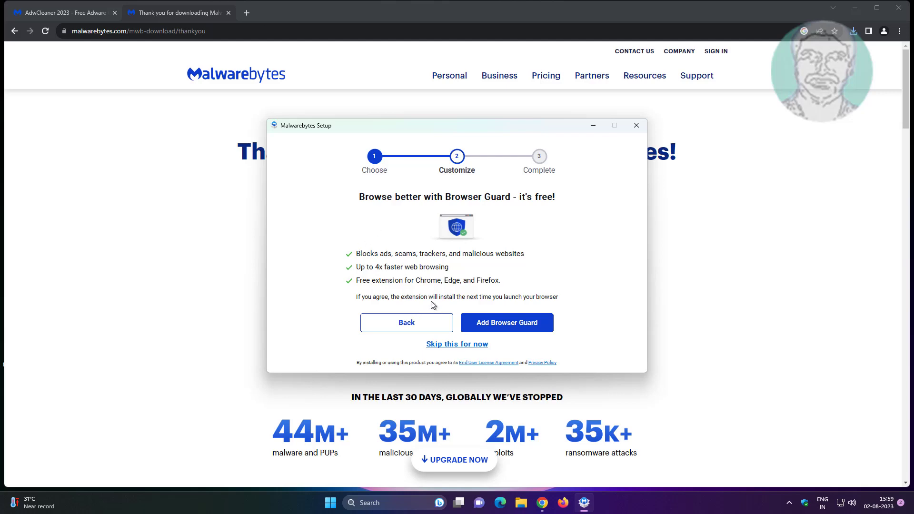
left_click(441, 346)
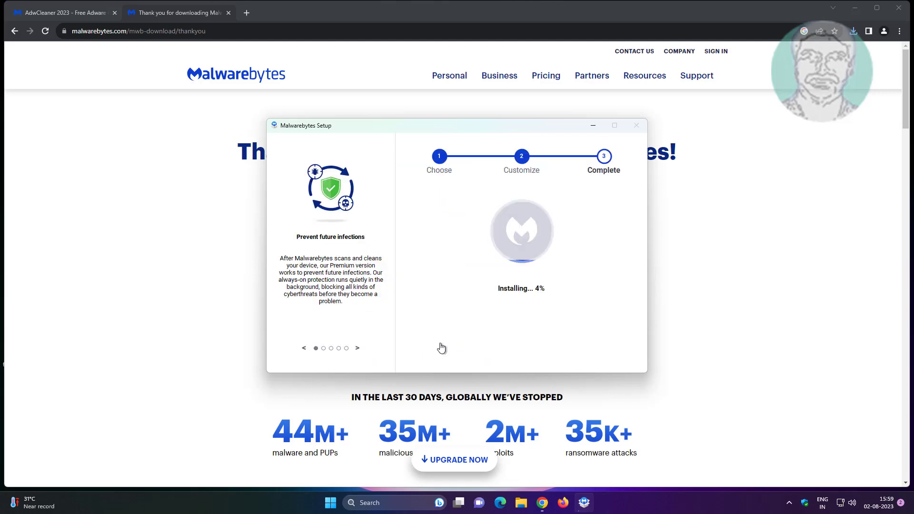
left_click(855, 8)
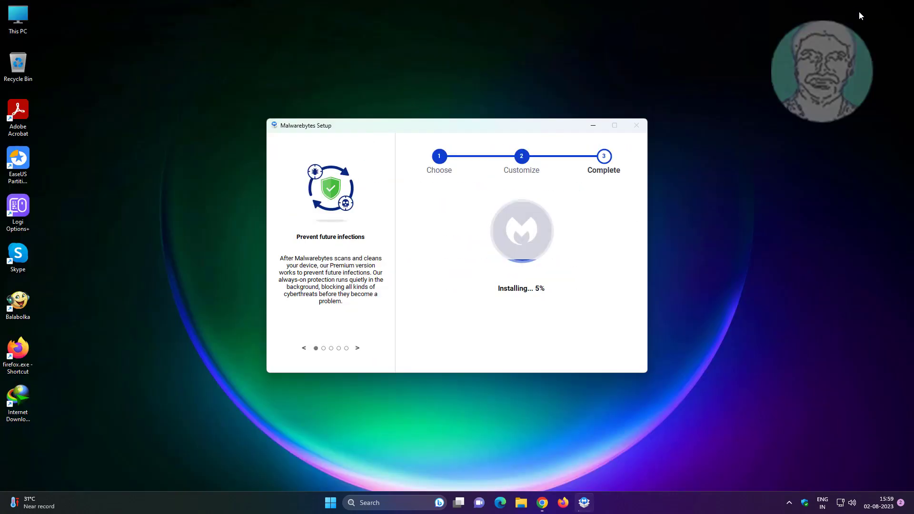